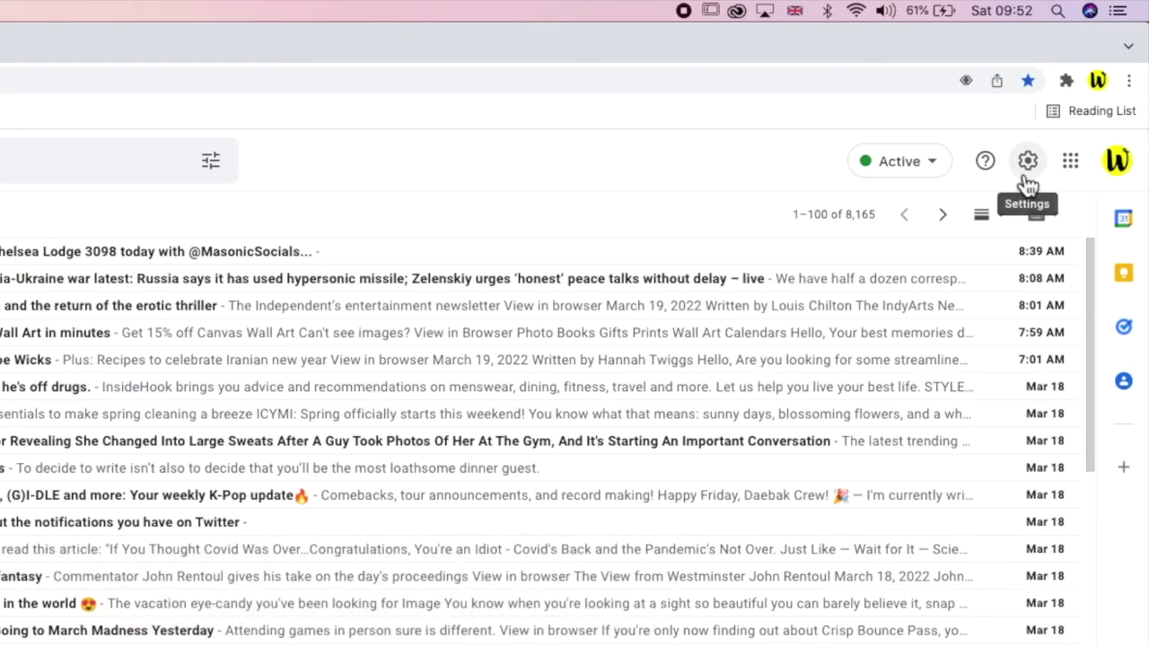
# - Open Gmail's full Settings page via the gear's See all settings link
pyautogui.click(1027, 179)
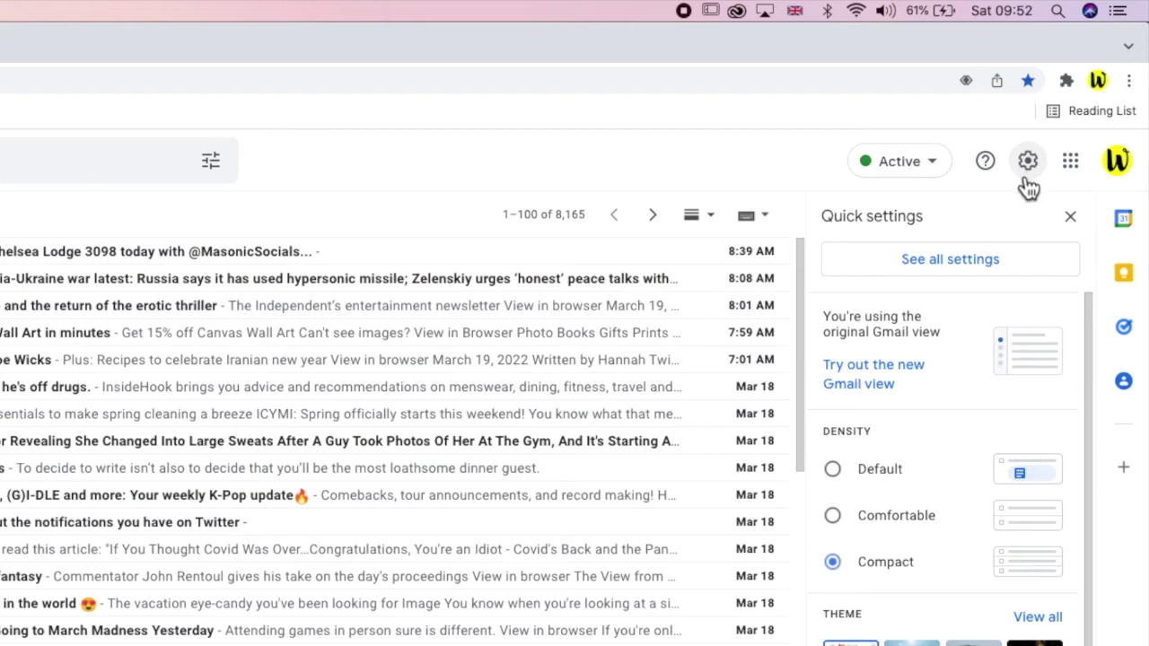
pyautogui.click(1038, 263)
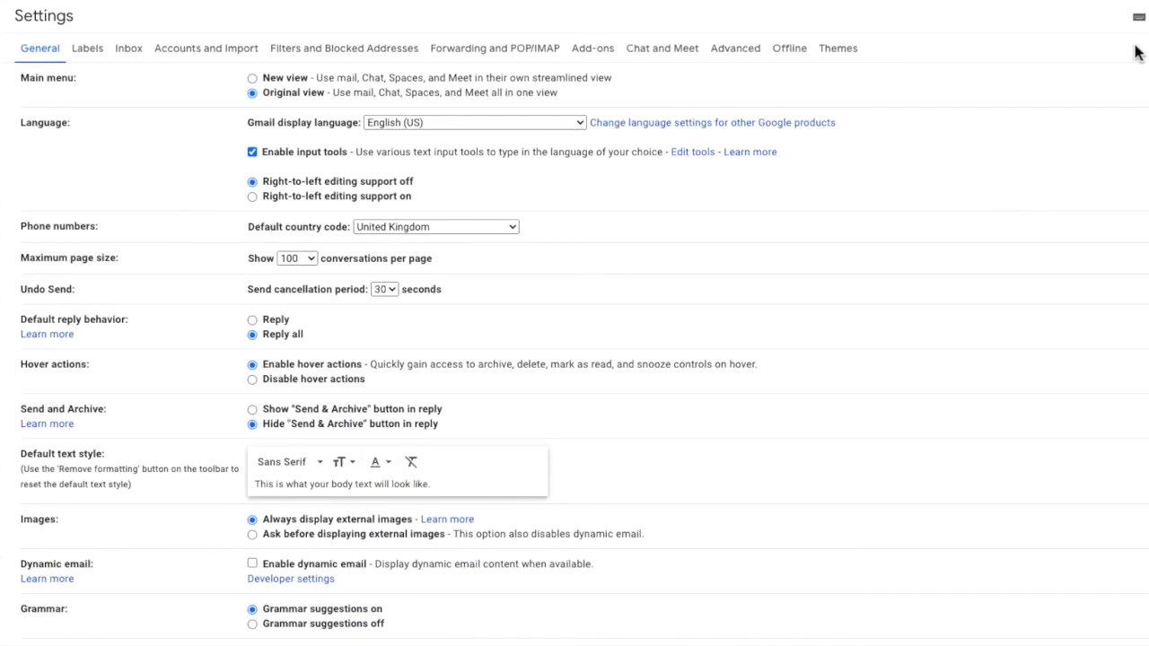
pyautogui.click(510, 53)
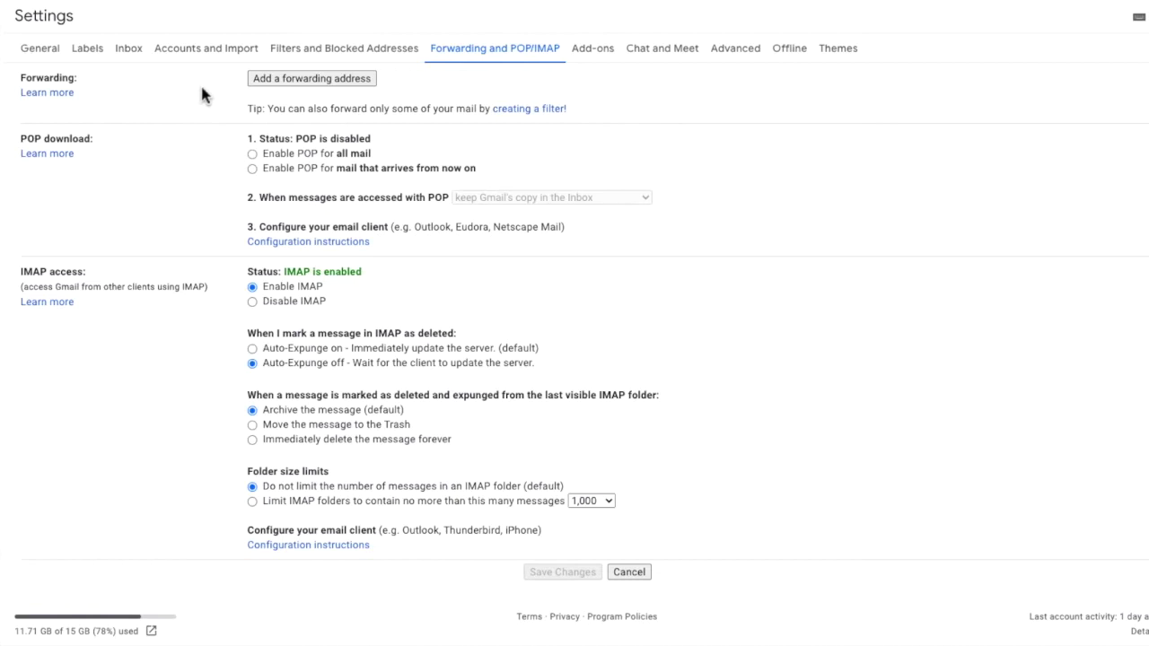
pyautogui.click(253, 82)
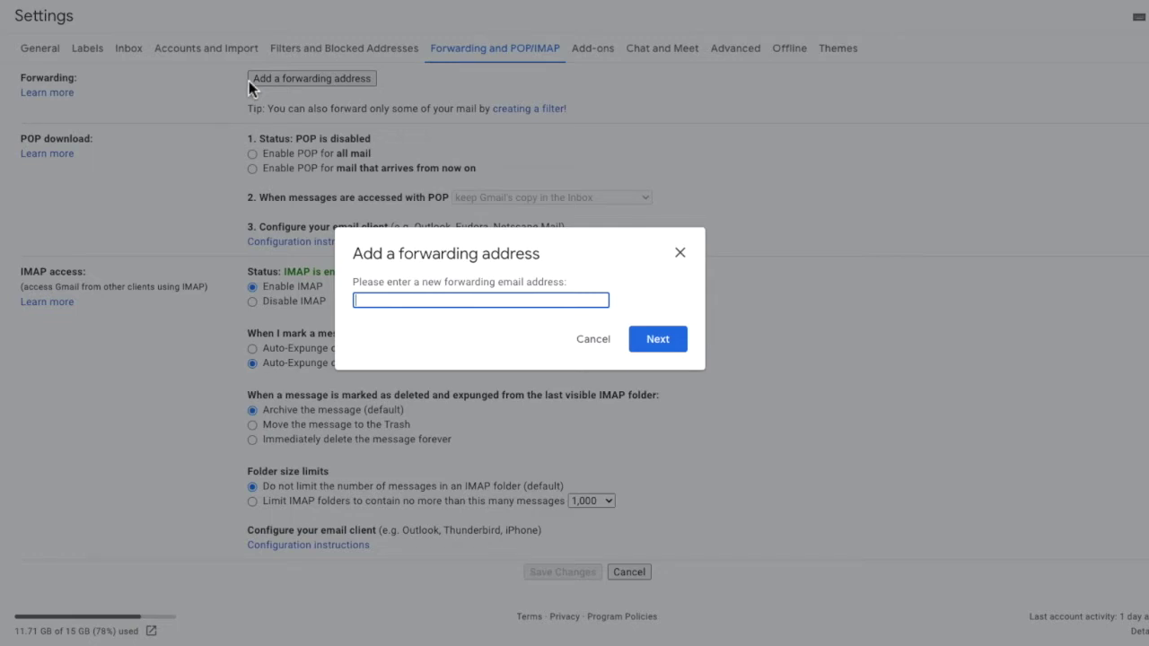
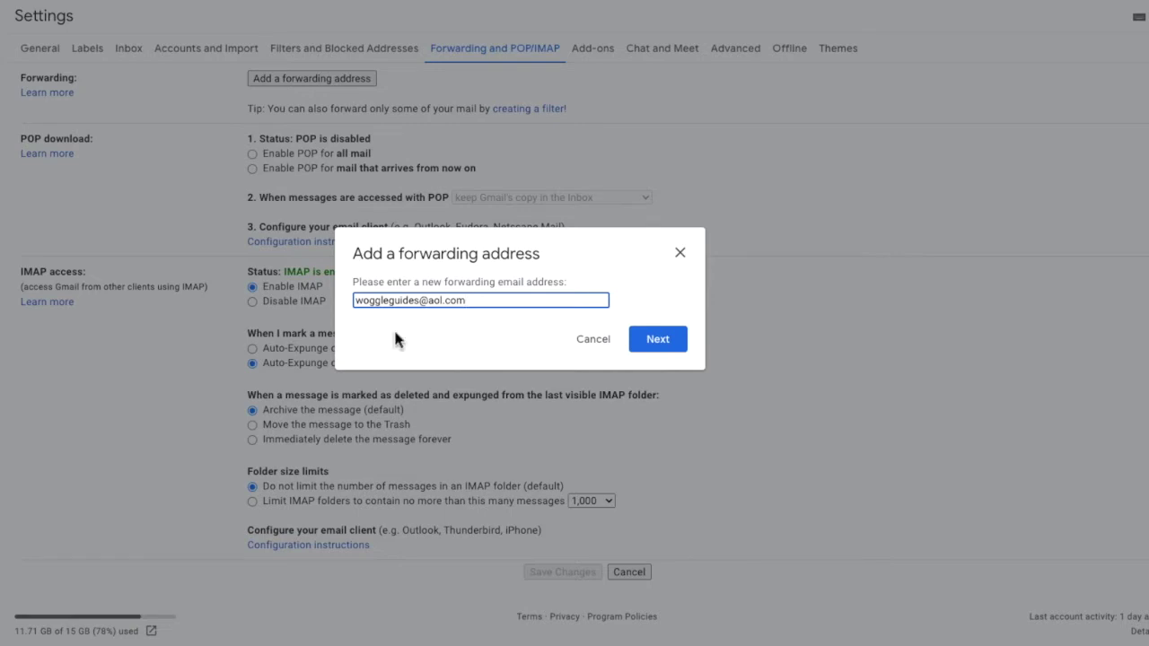
pyautogui.click(640, 355)
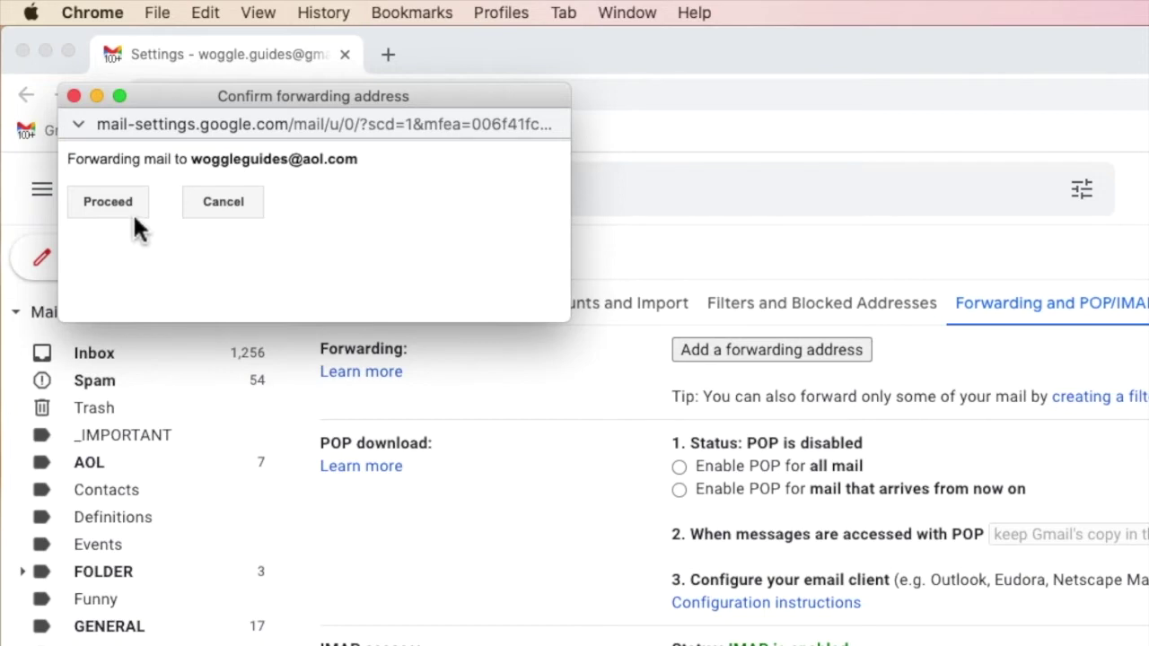
pyautogui.click(132, 211)
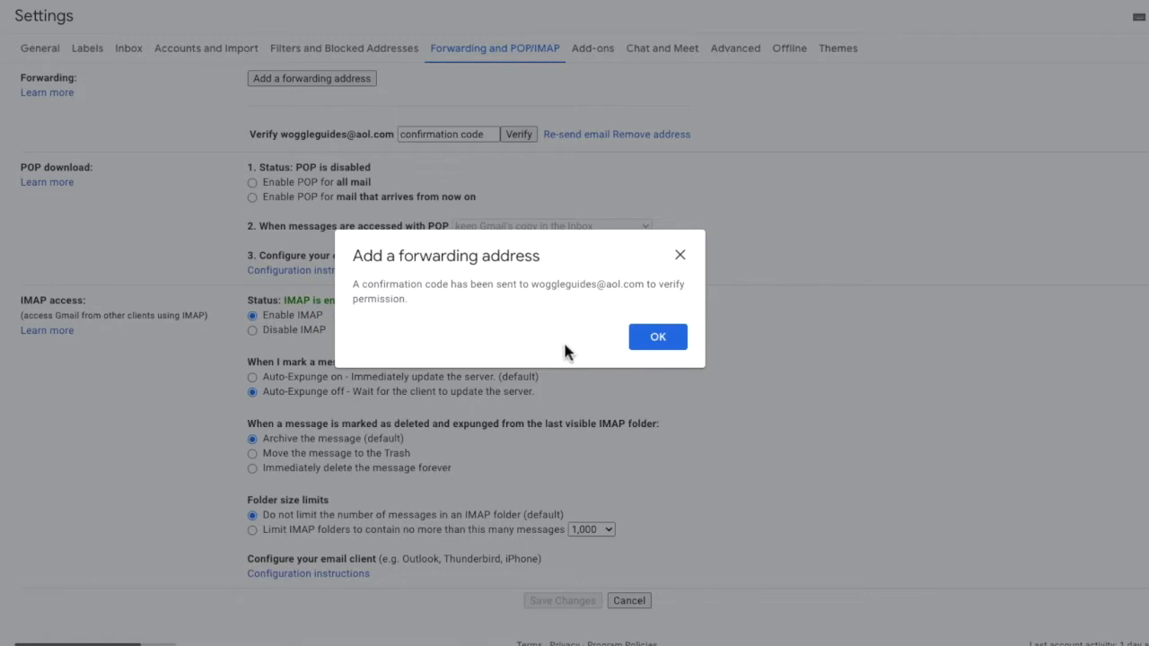
pyautogui.click(642, 350)
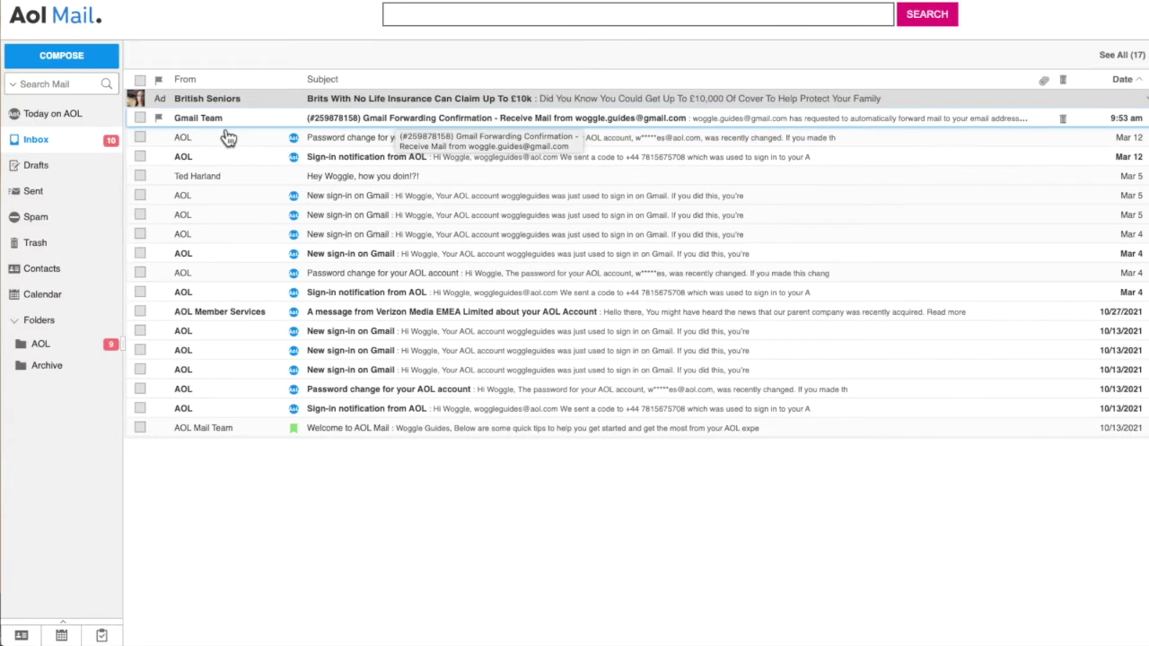
# - Open the Gmail Forwarding Confirmation email in AOL and follow its confirmation link
pyautogui.click(274, 125)
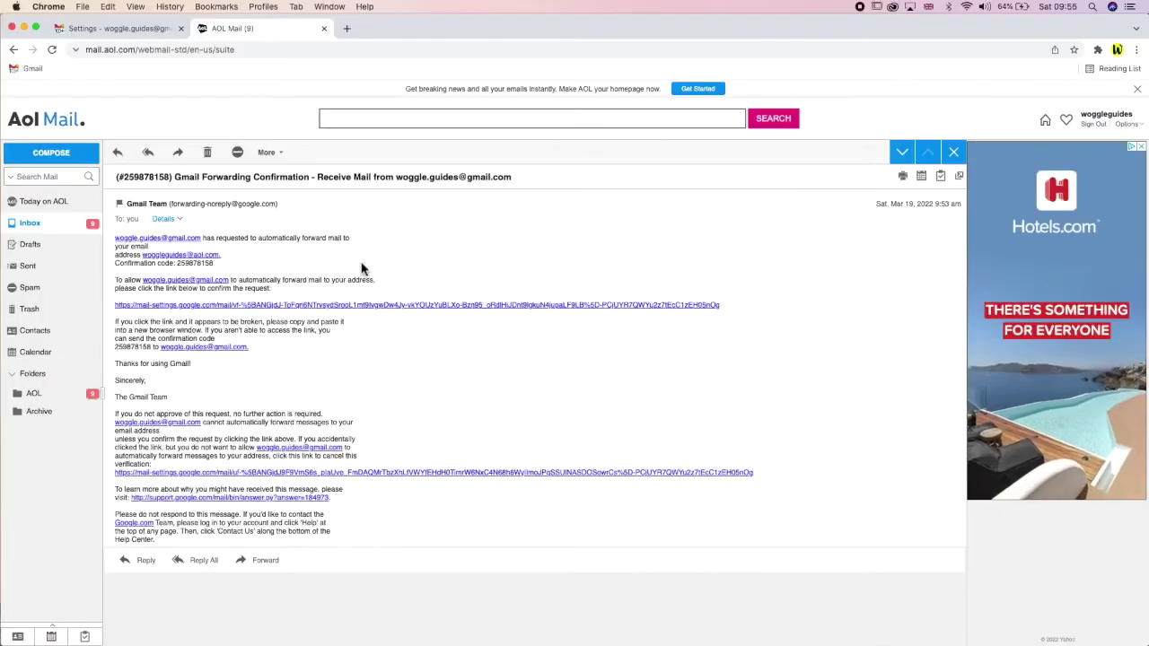
pyautogui.click(399, 310)
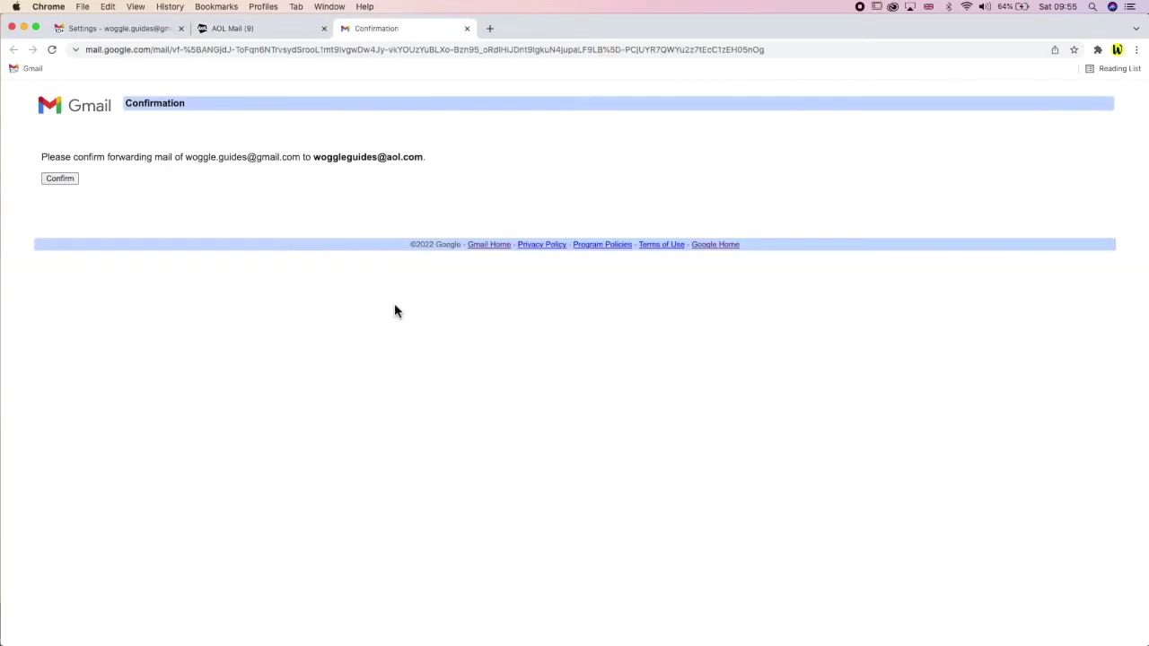
pyautogui.click(75, 182)
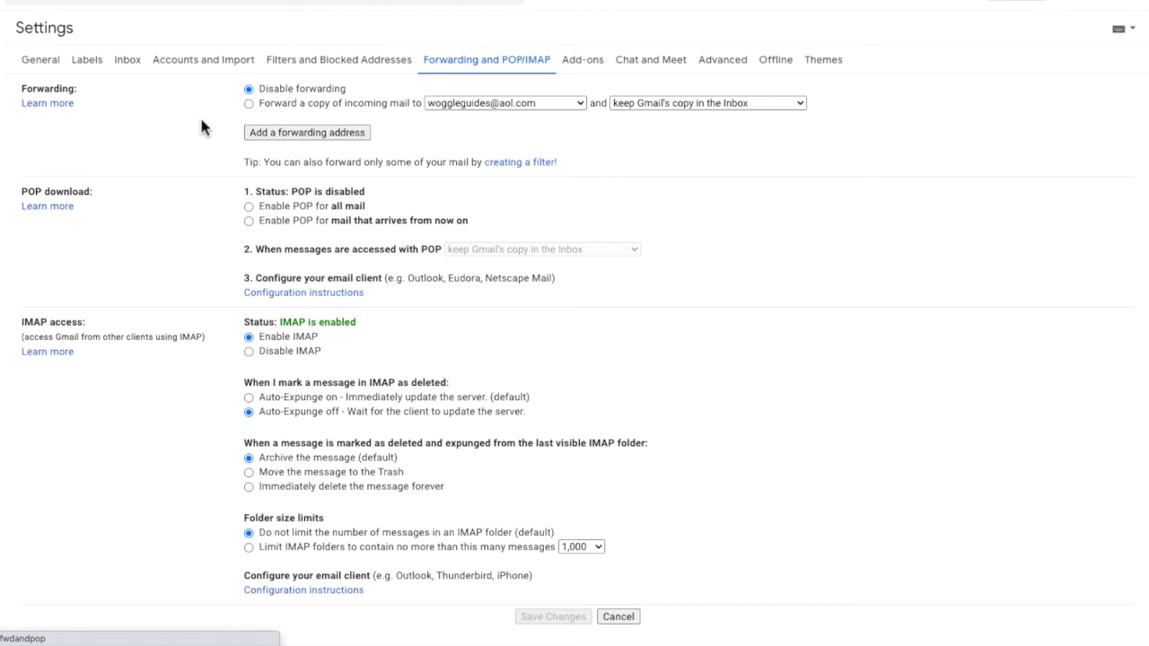
pyautogui.click(249, 104)
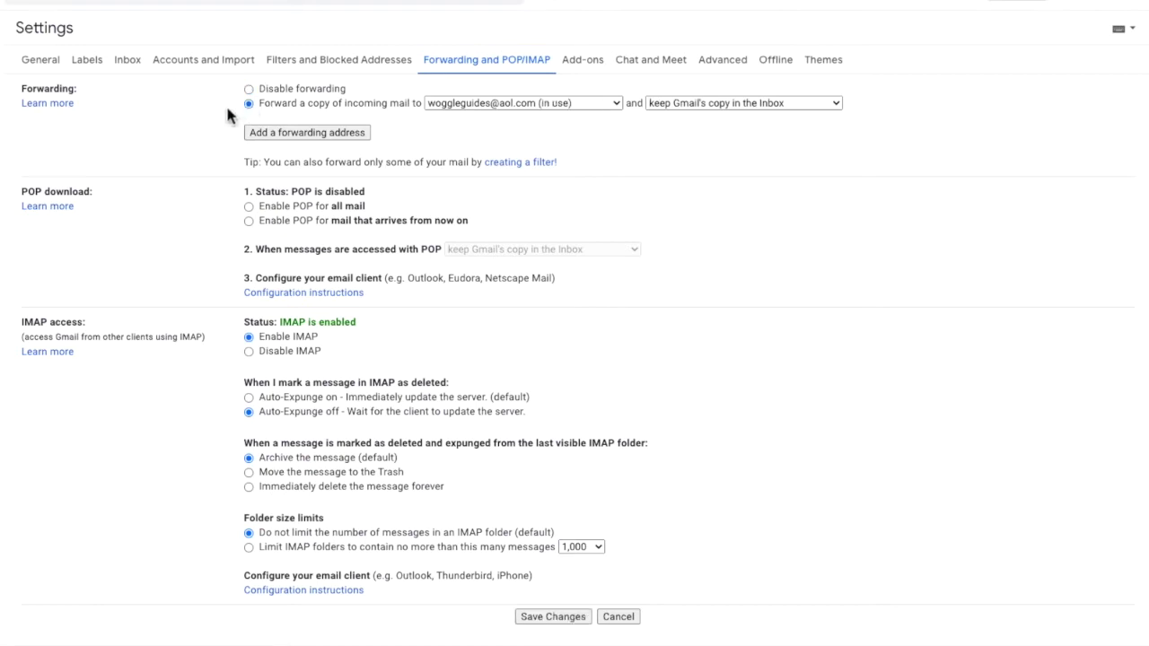
pyautogui.click(617, 106)
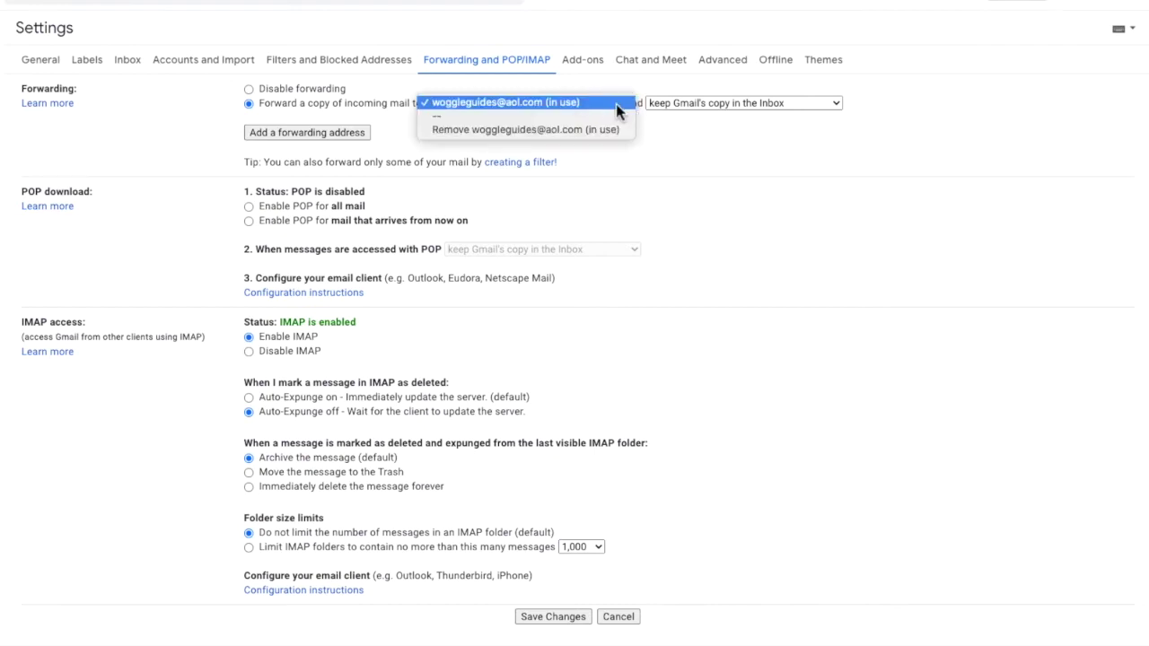
pyautogui.click(617, 104)
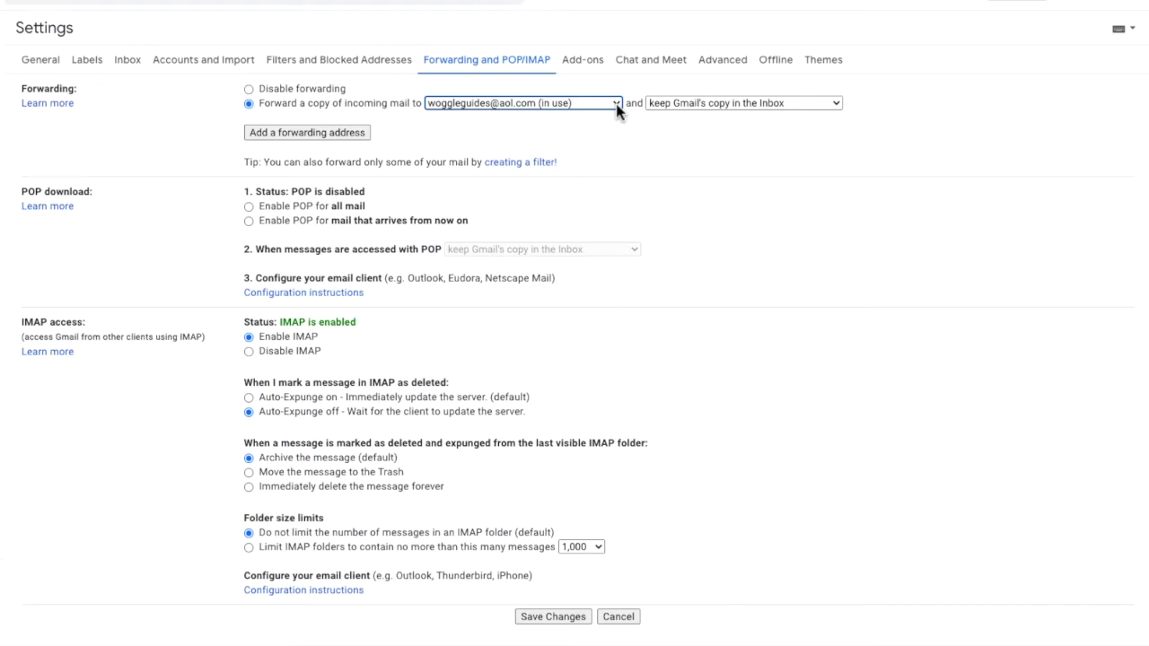
pyautogui.click(836, 105)
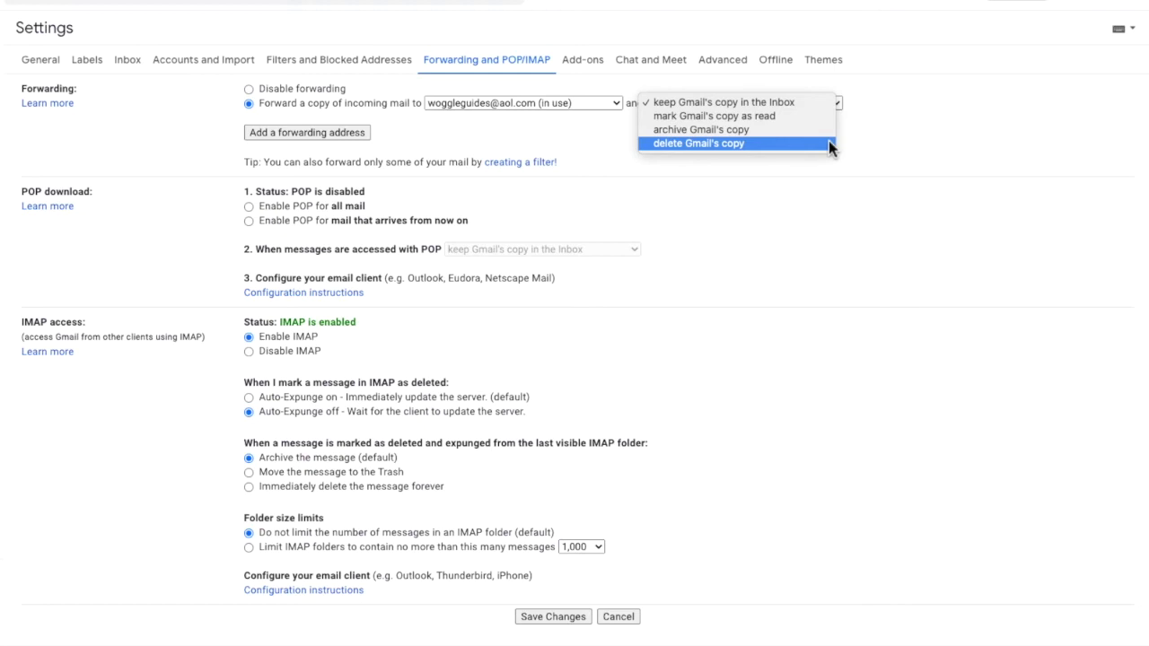
pyautogui.click(818, 104)
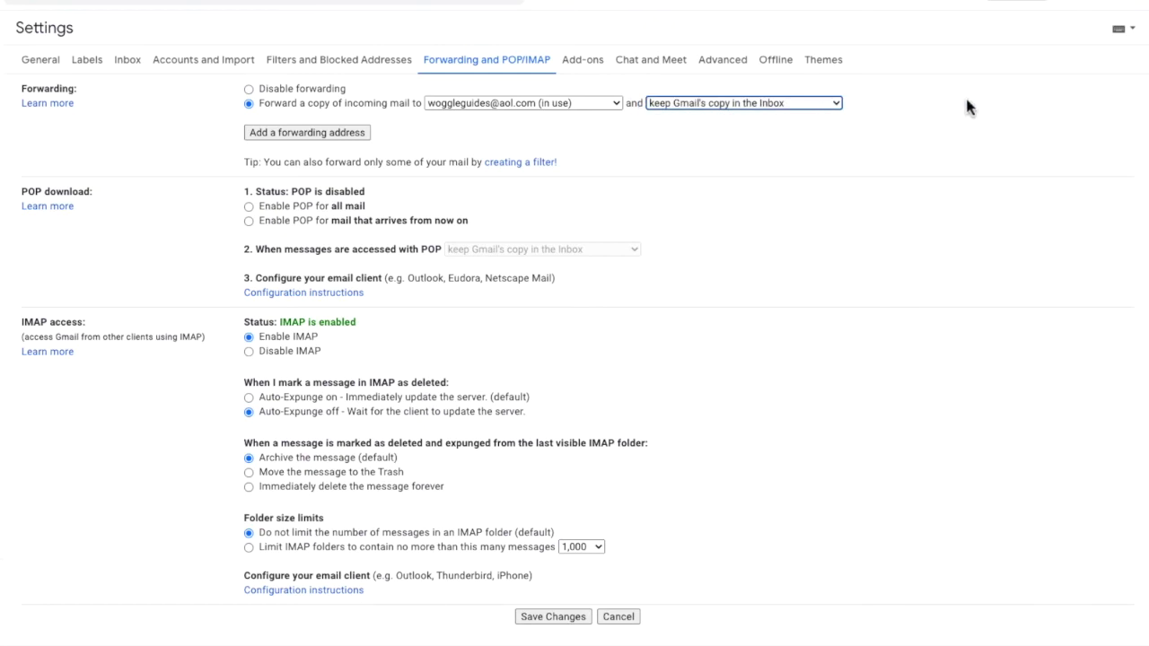
# - Save the forwarding settings with Save Changes at the bottom of the page
pyautogui.scroll(-2, 1136, 117)
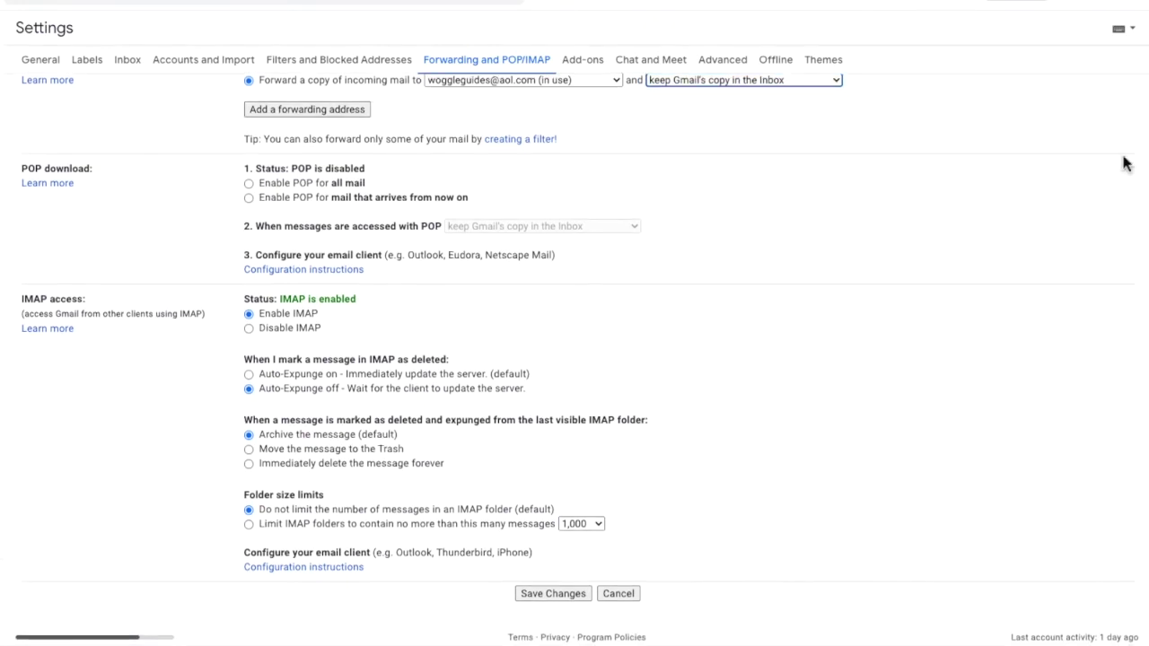
pyautogui.click(571, 596)
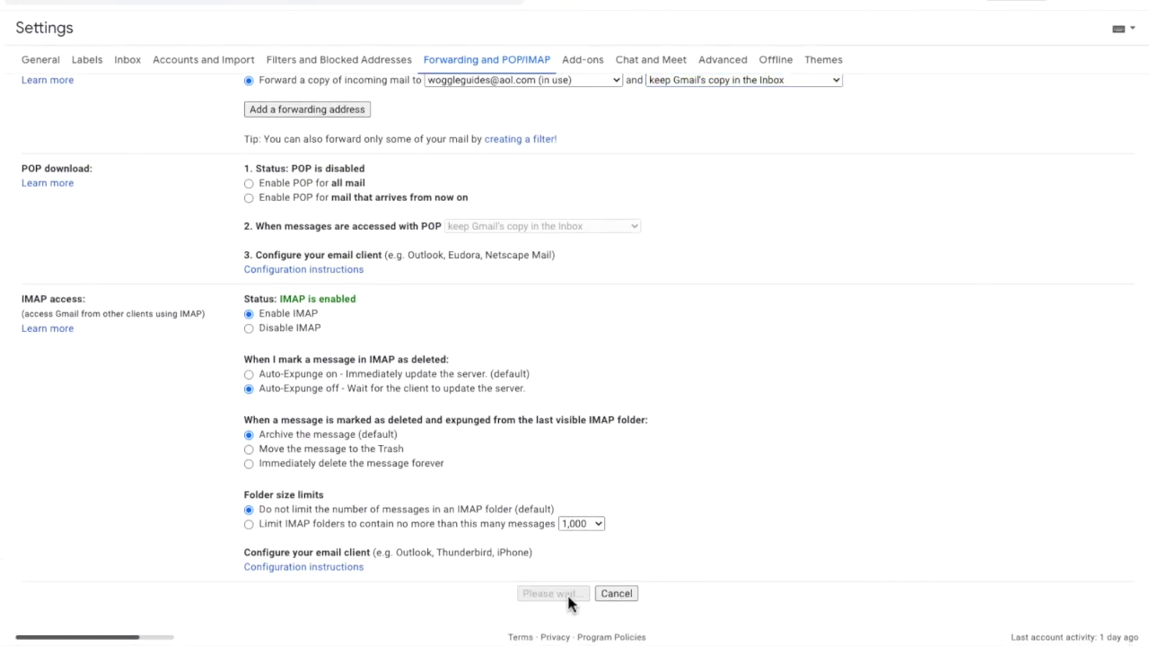